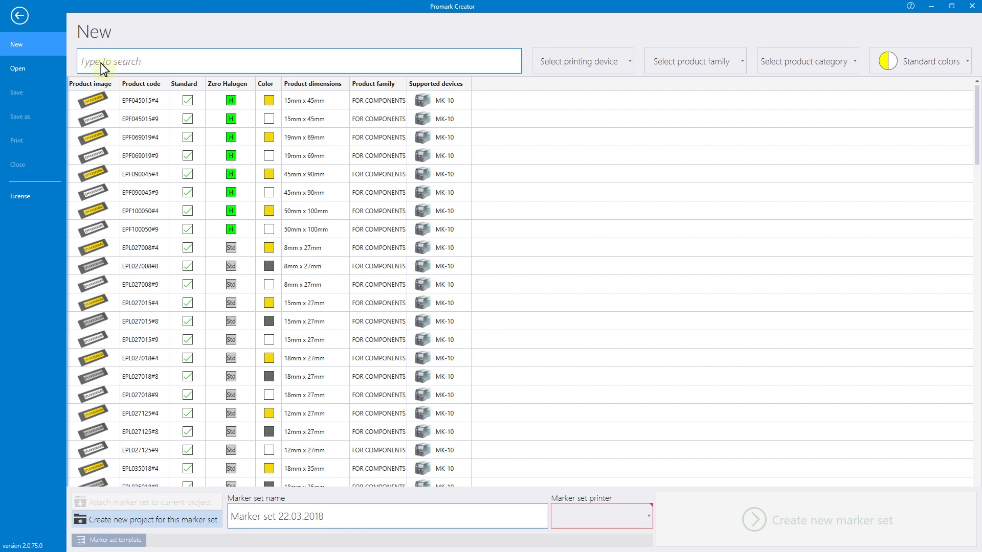
- Filter the product list by the search text 19, printing device MK-10 and product family FOR CABLES
{"action": "left_click", "coordinate": [542, 59]}
{"action": "left_click", "coordinate": [583, 102]}
{"action": "left_click", "coordinate": [674, 57]}
{"action": "left_click", "coordinate": [661, 156]}
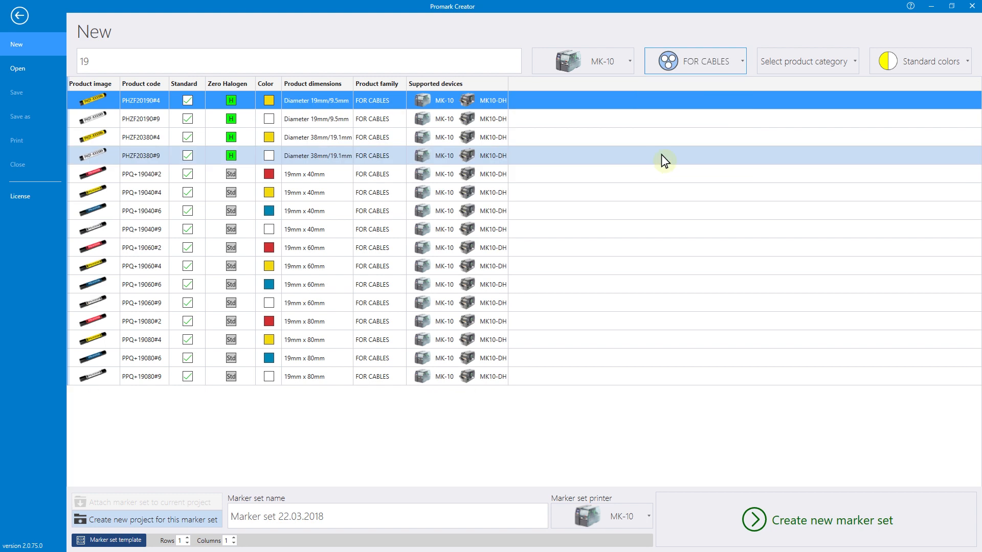
- Narrow the product list to the PPQ category in standard colors
{"action": "left_click", "coordinate": [796, 64]}
{"action": "left_click_drag", "start_coordinate": [852, 103], "coordinate": [853, 155]}
{"action": "left_click", "coordinate": [812, 157]}
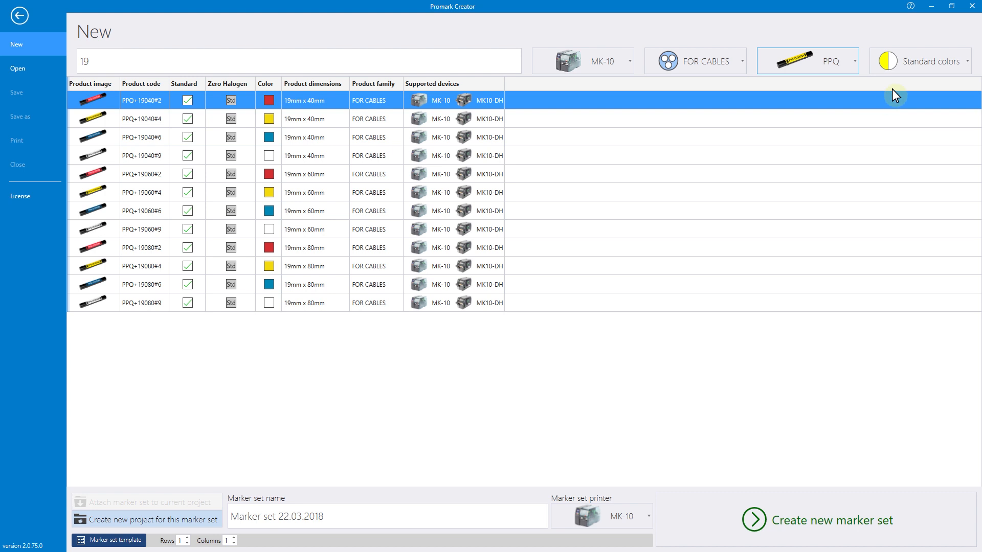
{"action": "left_click", "coordinate": [924, 61]}
{"action": "left_click", "coordinate": [912, 128]}
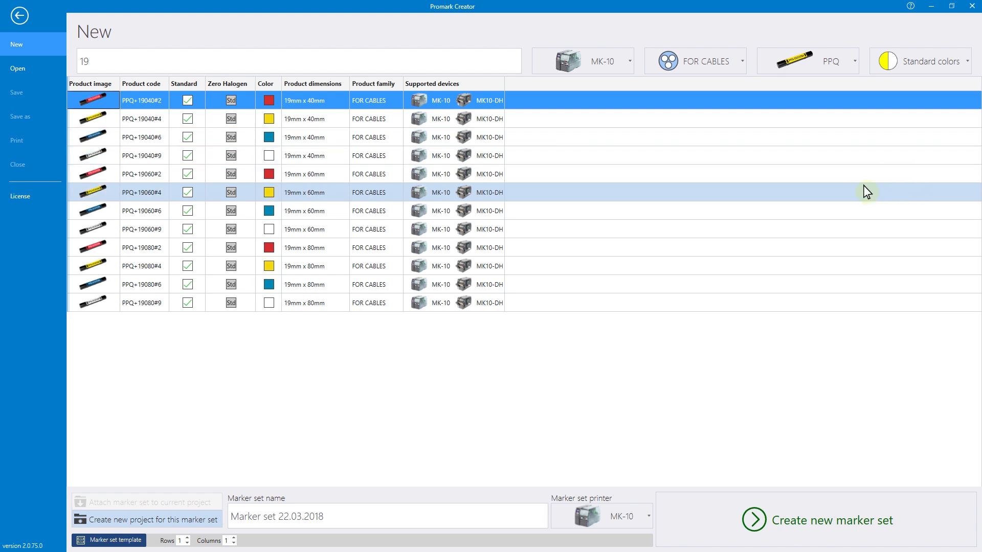
- Choose product PPQ+19080#4 with the MK-10 as marker set printer and a template of 2 rows and 2 columns
{"action": "left_click", "coordinate": [796, 262]}
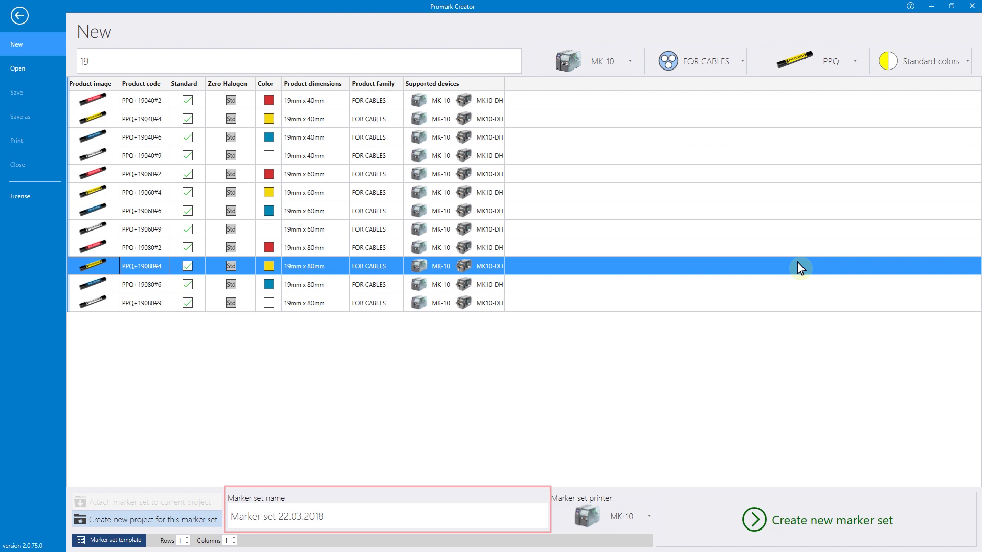
{"action": "left_click", "coordinate": [621, 511]}
{"action": "left_click", "coordinate": [614, 464]}
{"action": "left_click", "coordinate": [187, 538]}
{"action": "left_click", "coordinate": [233, 537]}
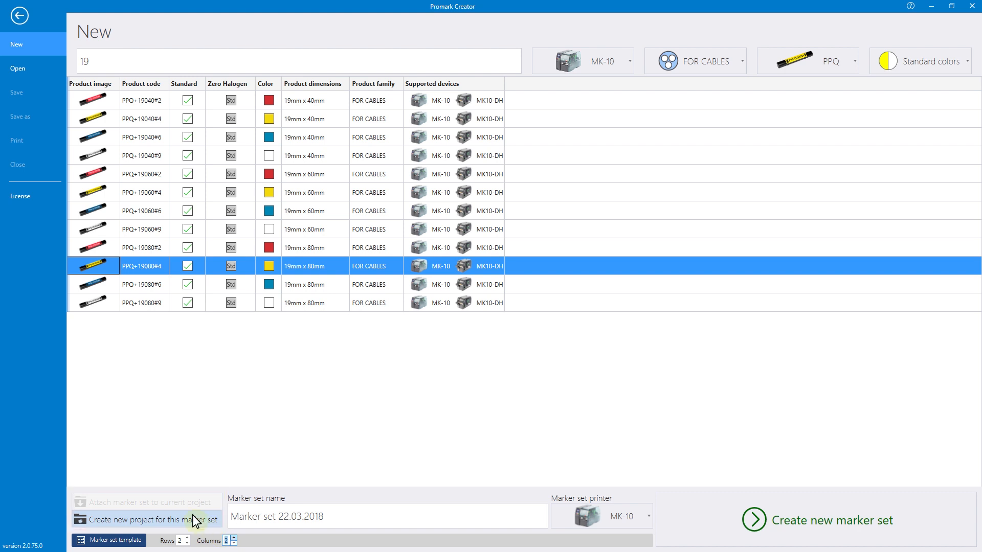
- Create the new marker set and save its project in the Partex folder as PPQ-19080#4-marker set
{"action": "left_click", "coordinate": [750, 520]}
{"action": "left_click", "coordinate": [552, 378]}
{"action": "type", "text": "PPQ-19080#4-marker set"}
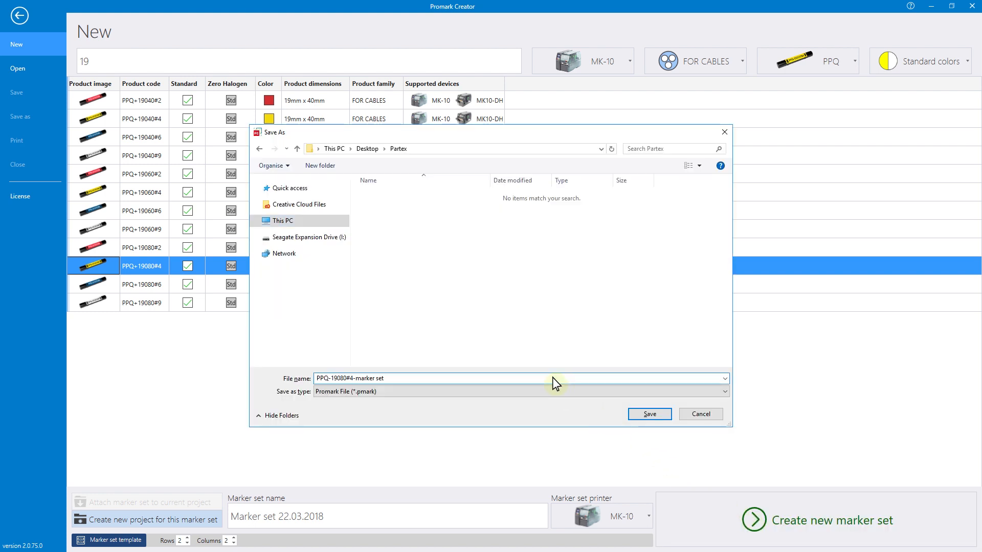
{"action": "left_click", "coordinate": [645, 414]}
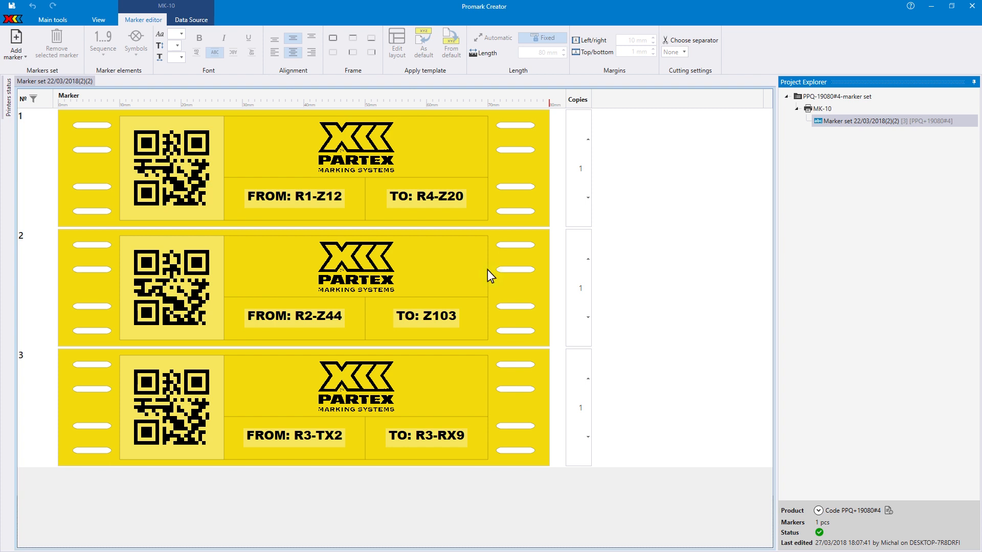
- Replace the number after R in the second marker's FROM text with a decimal sequence from 10 to 50
{"action": "left_click", "coordinate": [329, 317]}
{"action": "key", "text": "BackSpace"}
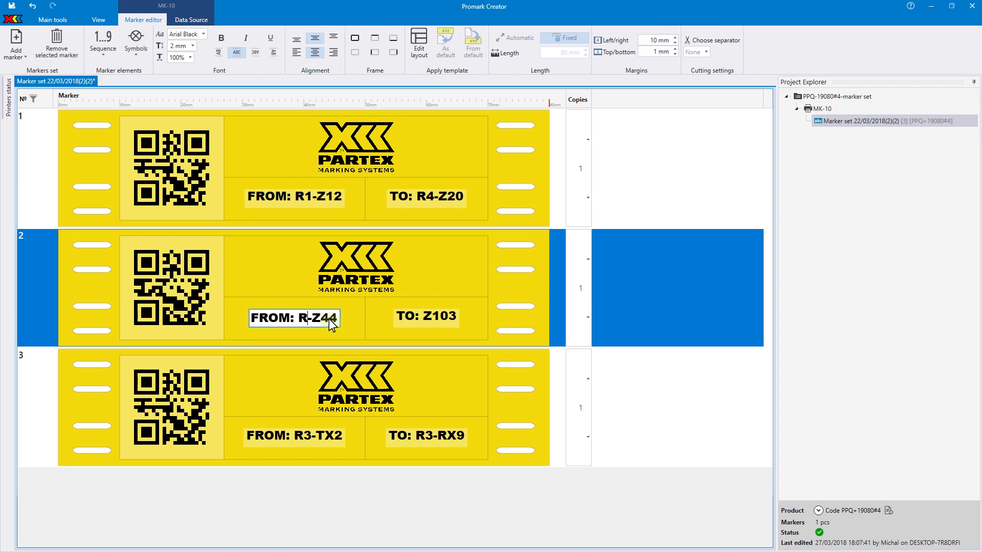
{"action": "left_click", "coordinate": [107, 50]}
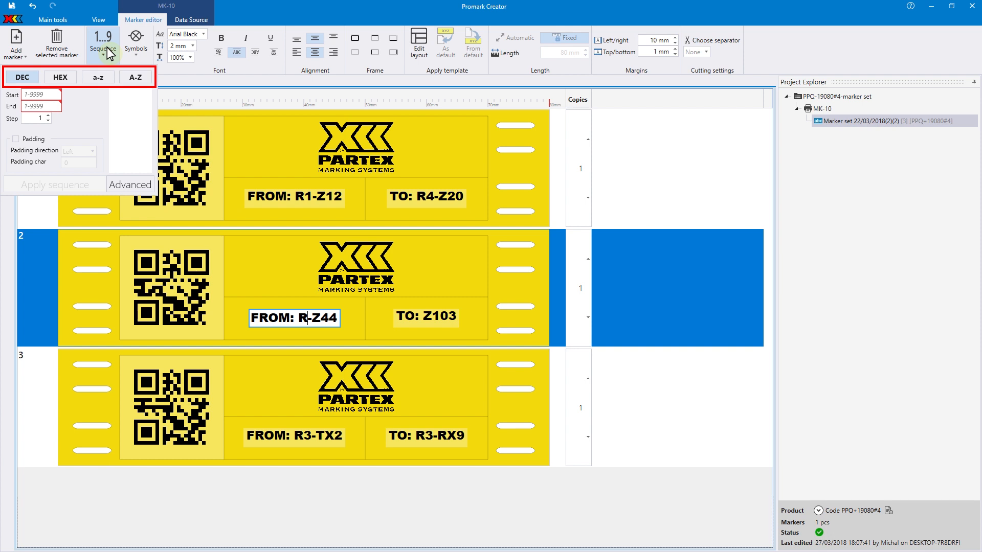
{"action": "left_click", "coordinate": [52, 97]}
{"action": "type", "text": "10"}
{"action": "left_click", "coordinate": [51, 107]}
{"action": "type", "text": "50"}
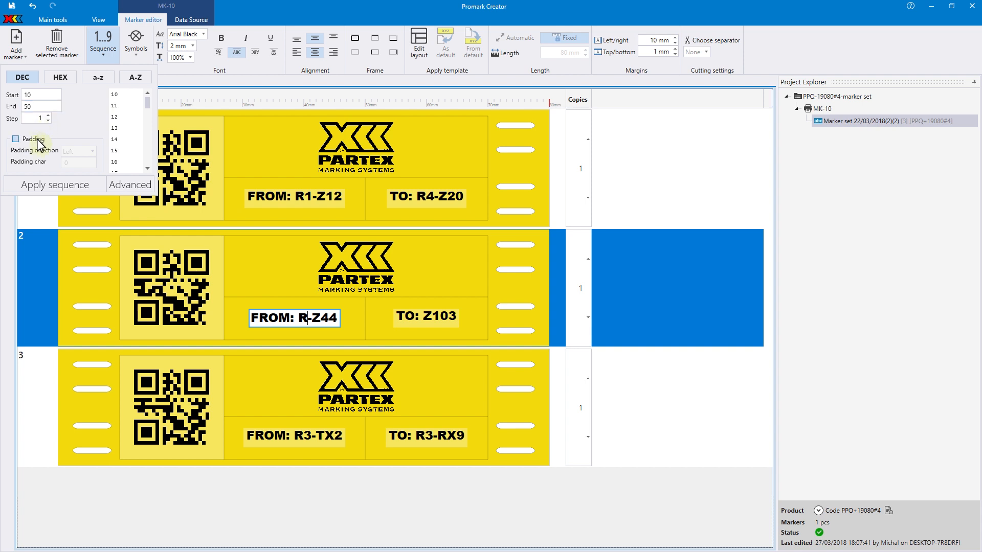
{"action": "left_click", "coordinate": [63, 183]}
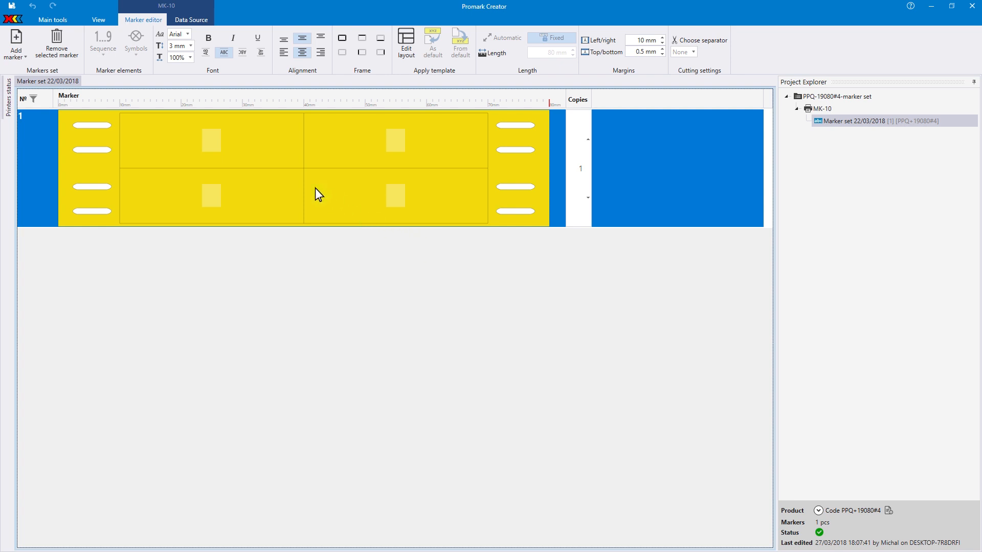
- Fill the first marker's four cells with 2018, RC-TRAINS, FROM: R1-Z12 and TO: R4-Z20
{"action": "left_click", "coordinate": [214, 140]}
{"action": "type", "text": "2018"}
{"action": "left_click", "coordinate": [391, 141]}
{"action": "type", "text": "RC-TRAINS"}
{"action": "left_click", "coordinate": [211, 196]}
{"action": "type", "text": "FROM: R1-Z12"}
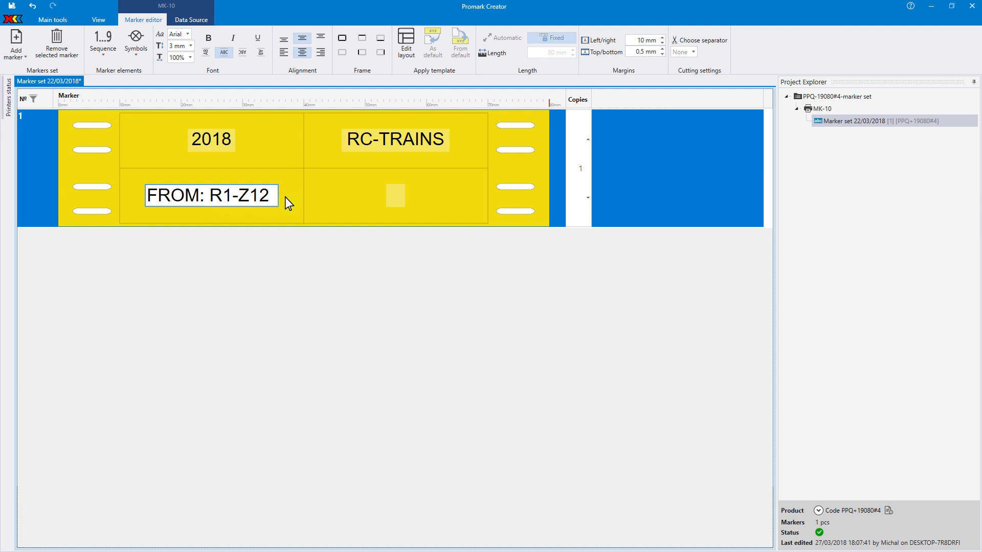
{"action": "left_click", "coordinate": [394, 198]}
{"action": "type", "text": "TO: R4-Z20"}
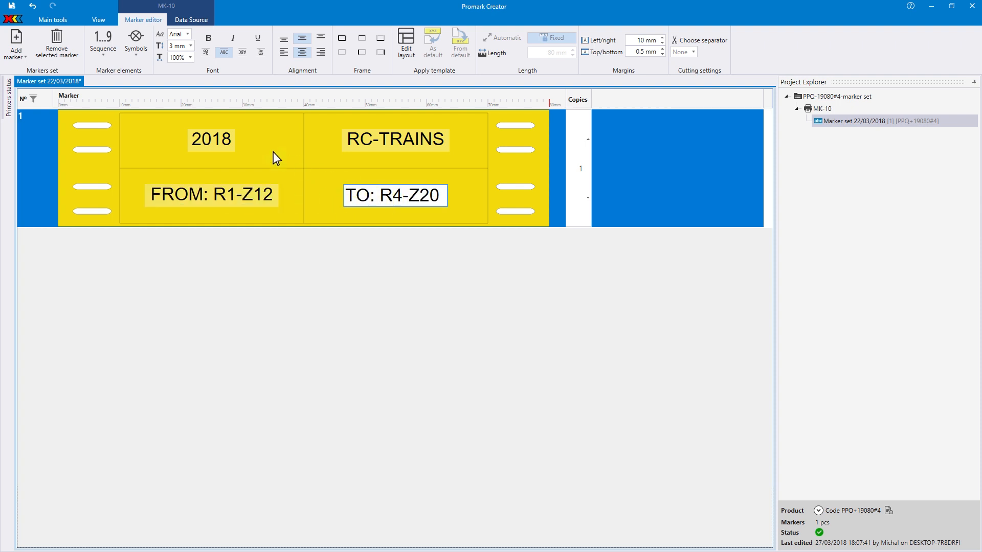
- Add a second marker containing 2018, RC-TRAINS, FROM: R2-Z44 and TO: Z103
{"action": "left_click", "coordinate": [18, 57]}
{"action": "key", "text": "Return"}
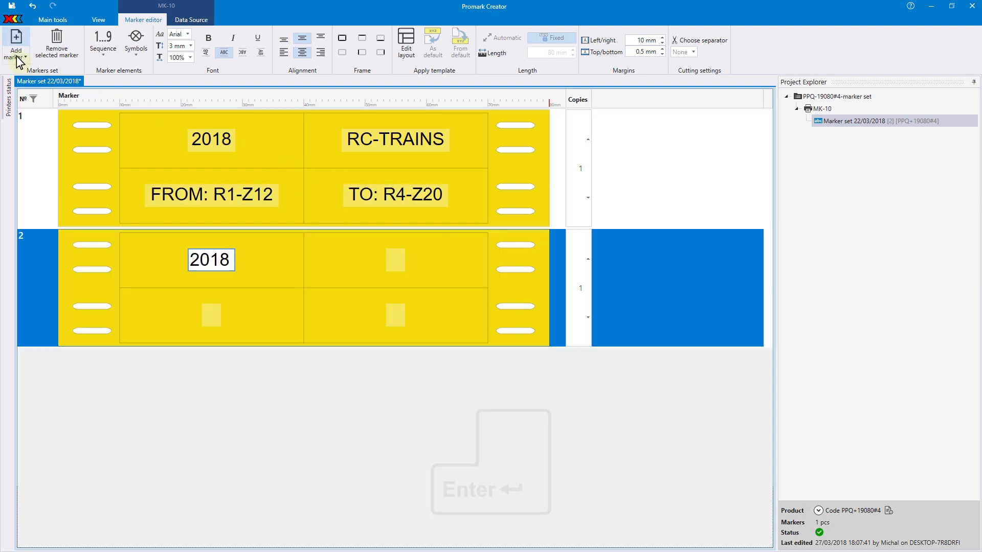
{"action": "type", "text": "RC-TRAINS"}
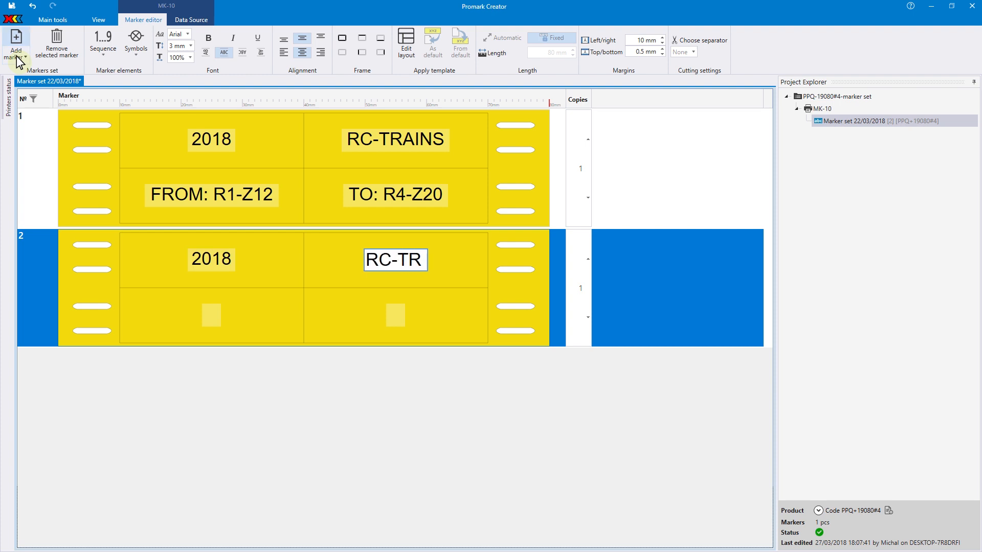
{"action": "key", "text": "Tab"}
{"action": "type", "text": "FROM: R2-Z44"}
{"action": "key", "text": "Return"}
{"action": "type", "text": "TO: Z103"}
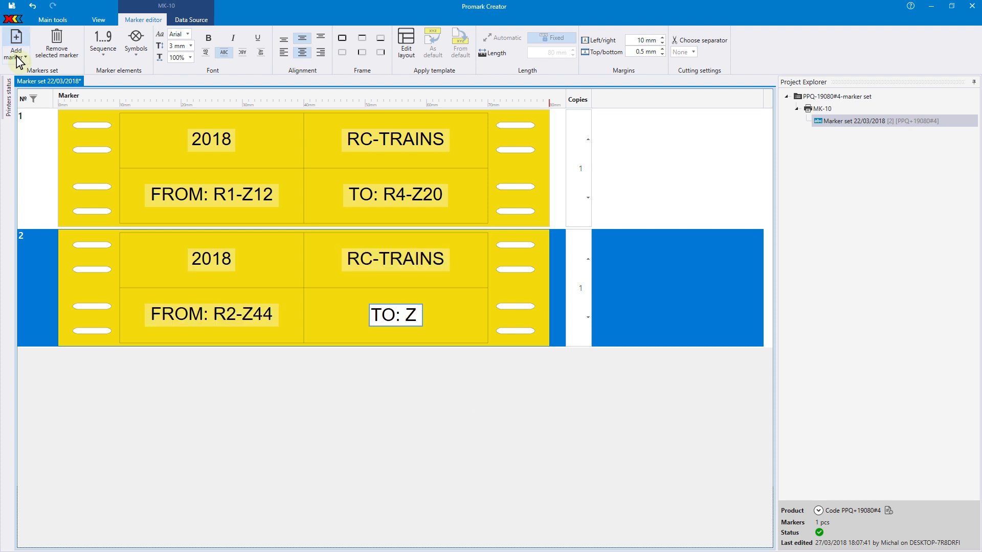
- Add a third marker containing 2018, RC-TRAINS, FROM: R3-TX2 and TO: R3-RX9
{"action": "left_click", "coordinate": [18, 58]}
{"action": "type", "text": "2018"}
{"action": "key", "text": "Return"}
{"action": "type", "text": "RC-TRAINS"}
{"action": "key", "text": "Tab"}
{"action": "type", "text": "FROM: R3-TX2"}
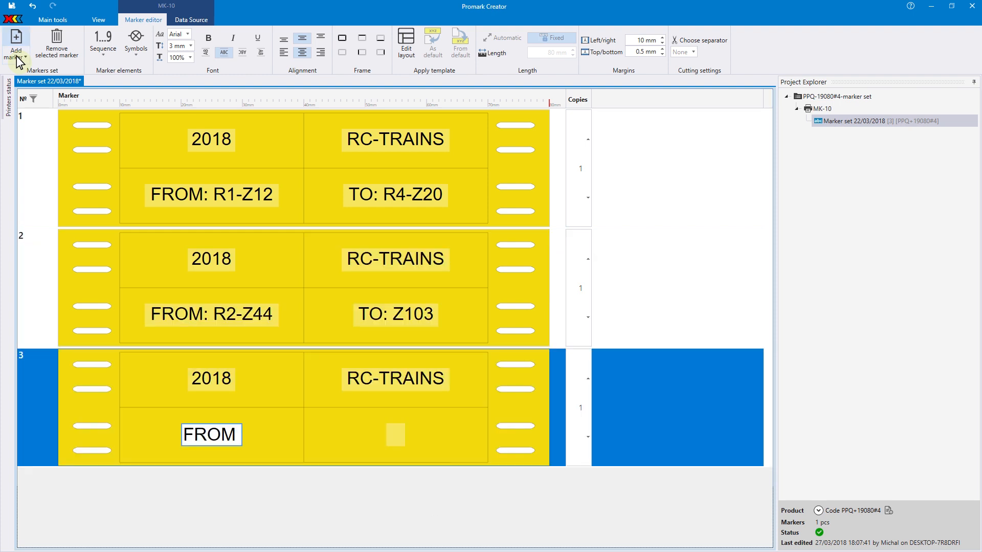
{"action": "key", "text": "Tab"}
{"action": "type", "text": "TO: R3-RX9"}
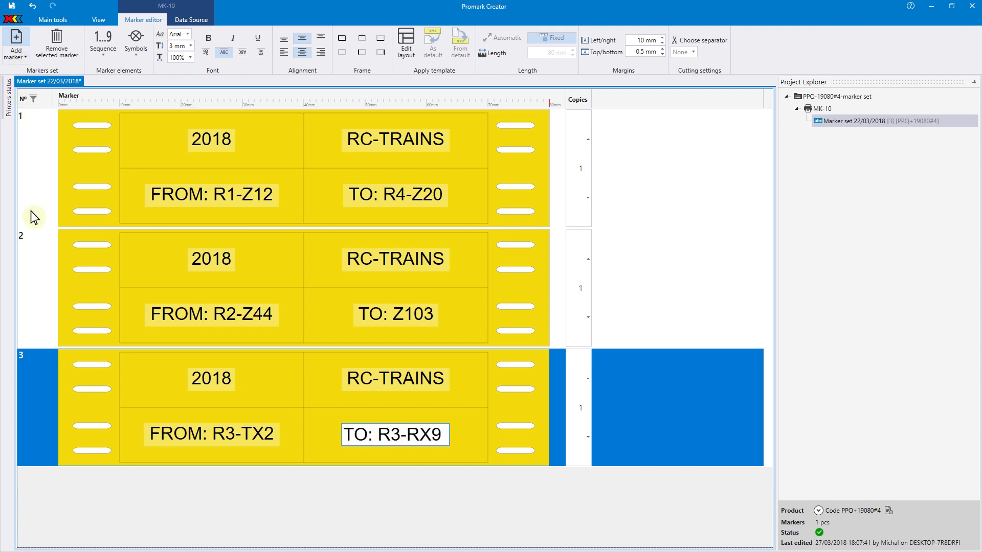
- Change the font of the whole second marker to Arial Black
{"action": "left_click", "coordinate": [27, 239]}
{"action": "left_click", "coordinate": [189, 39]}
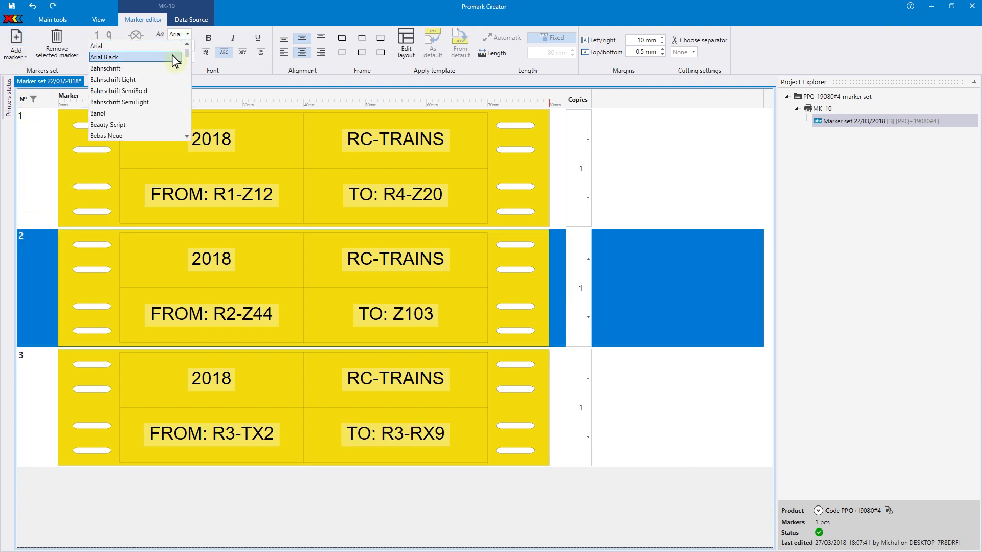
{"action": "left_click", "coordinate": [118, 66]}
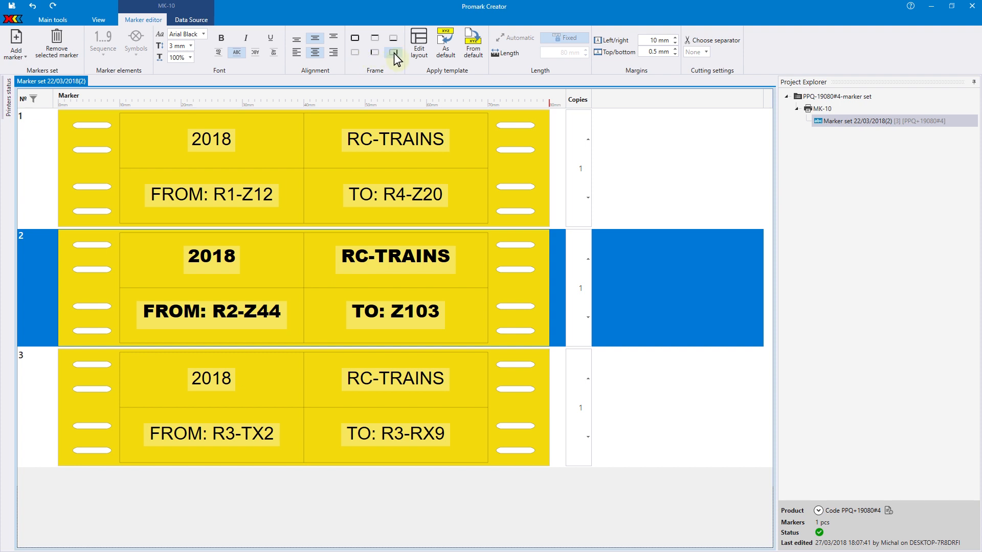
- In the second marker's layout, set the top/bottom margin to 1 mm and add a column before the first one
{"action": "left_click", "coordinate": [419, 51]}
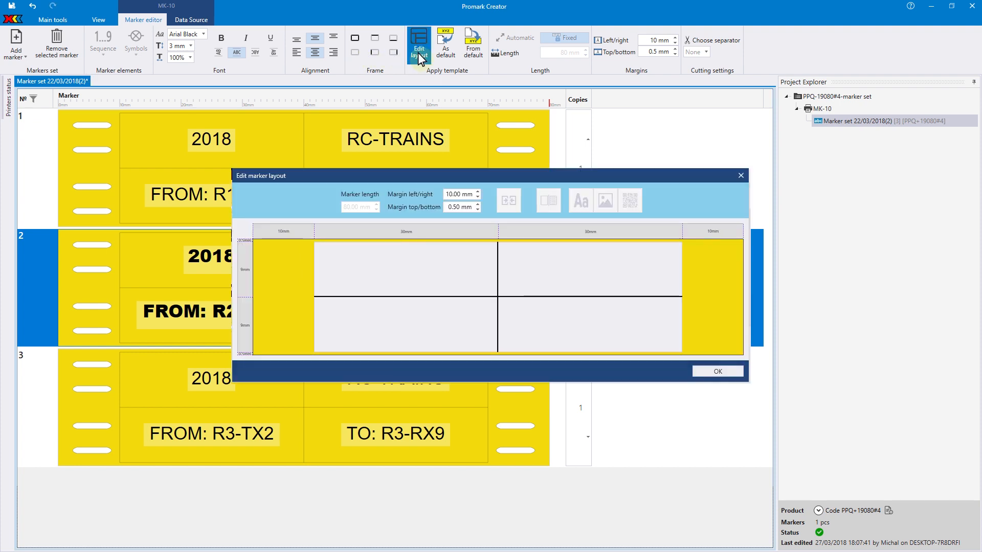
{"action": "left_click", "coordinate": [477, 205]}
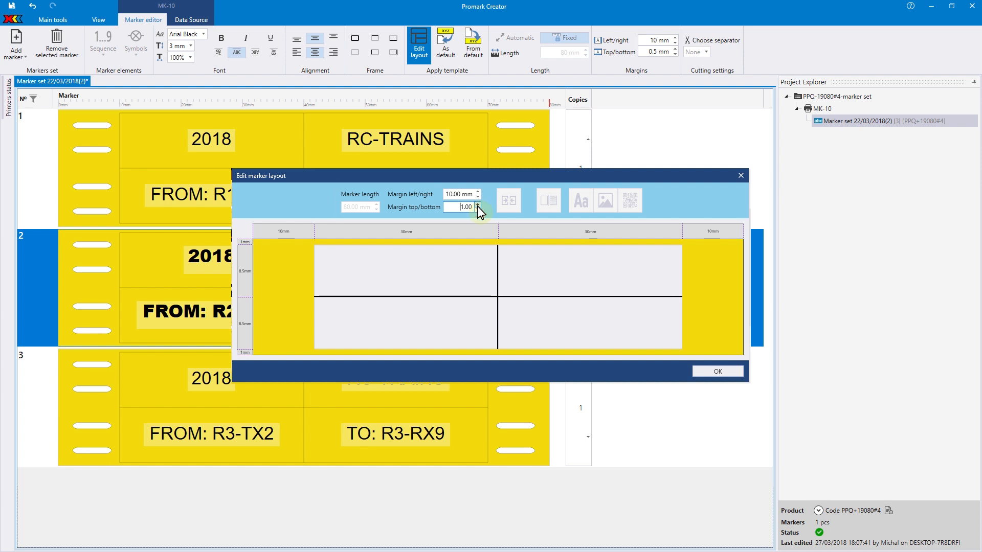
{"action": "left_click", "coordinate": [343, 226]}
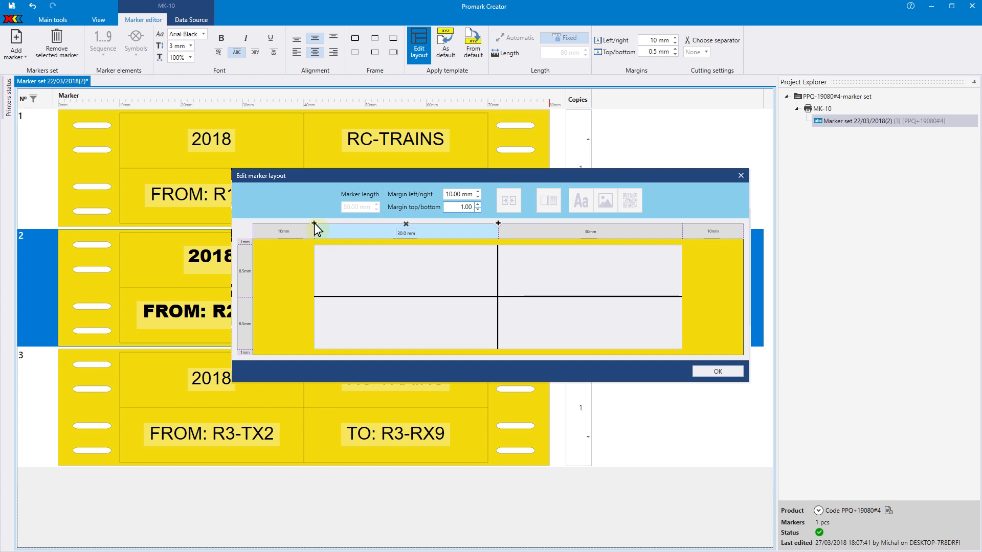
{"action": "left_click", "coordinate": [314, 222]}
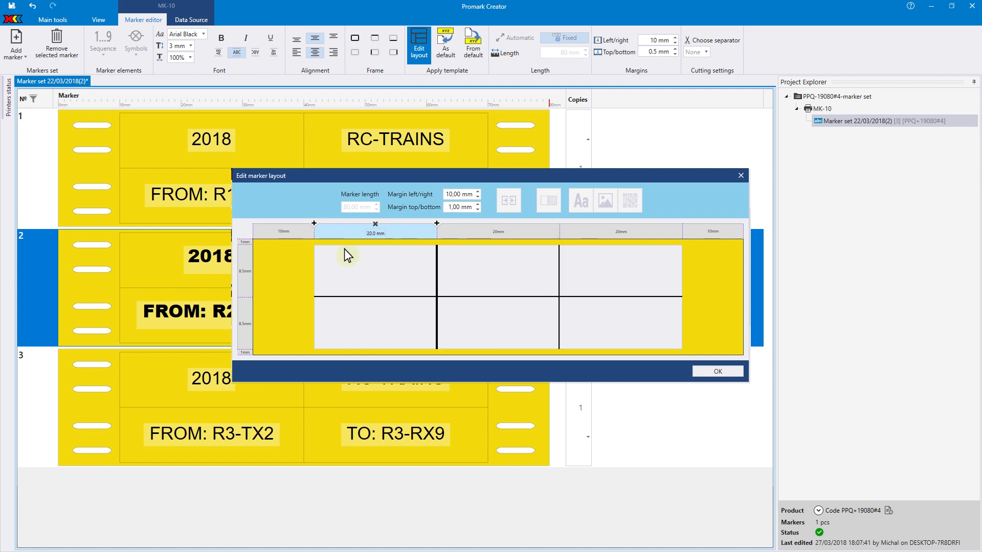
- Merge the two cells of the first layout column, and merge the upper cells of the other two columns
{"action": "left_click", "coordinate": [366, 268]}
{"action": "left_click_drag", "start_coordinate": [371, 291], "coordinate": [378, 329]}
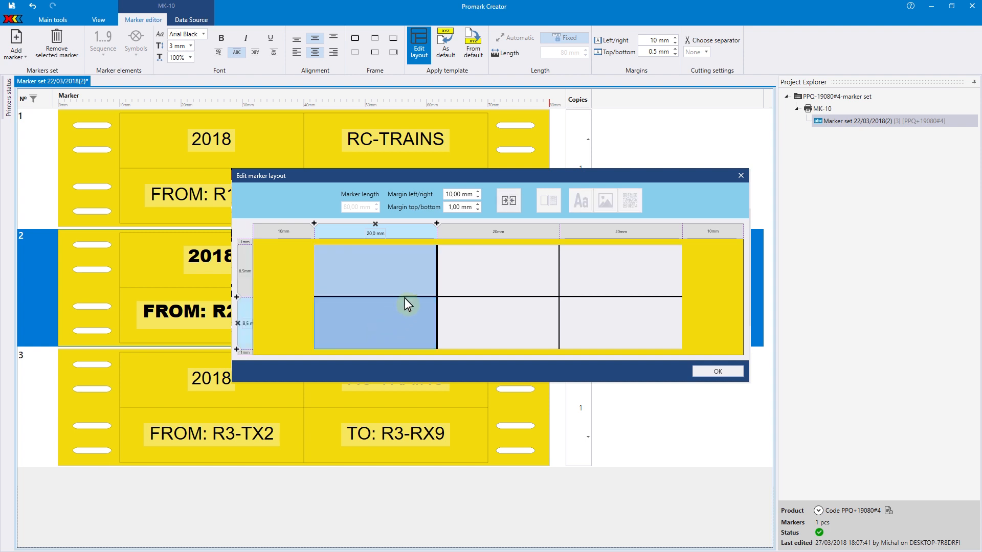
{"action": "left_click", "coordinate": [506, 203]}
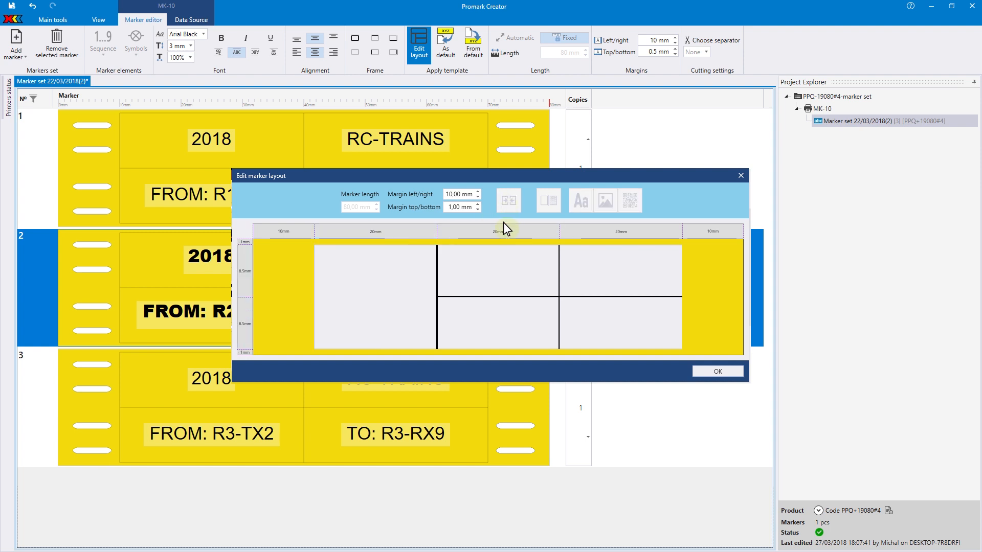
{"action": "left_click", "coordinate": [506, 253]}
{"action": "left_click_drag", "start_coordinate": [504, 269], "coordinate": [580, 263]}
{"action": "left_click", "coordinate": [517, 203]}
- Resize the layout's upper row to about 10 mm high and set the first column's width to 17 mm
{"action": "left_click", "coordinate": [511, 256]}
{"action": "left_click_drag", "start_coordinate": [505, 297], "coordinate": [505, 308]}
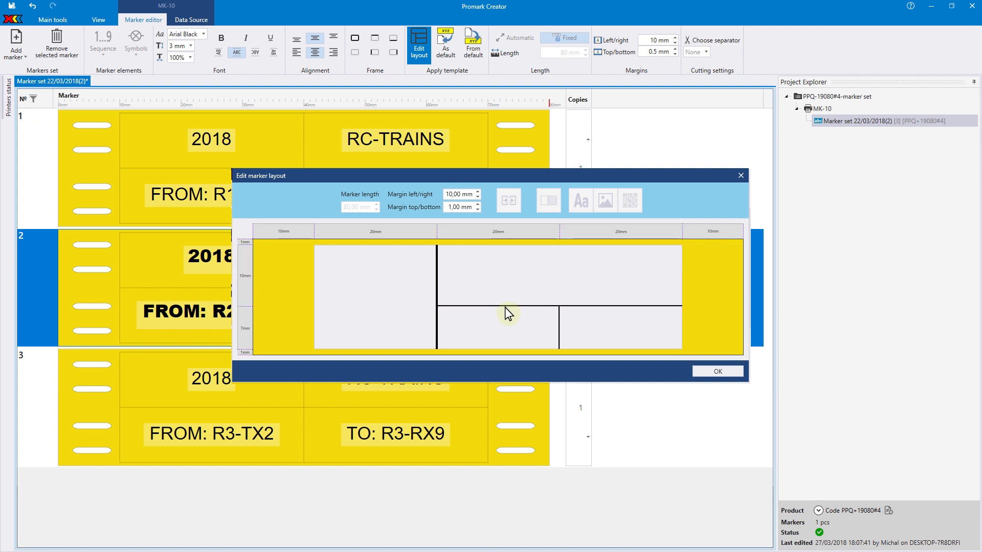
{"action": "left_click", "coordinate": [379, 233]}
{"action": "type", "text": "17"}
{"action": "key", "text": "Return"}
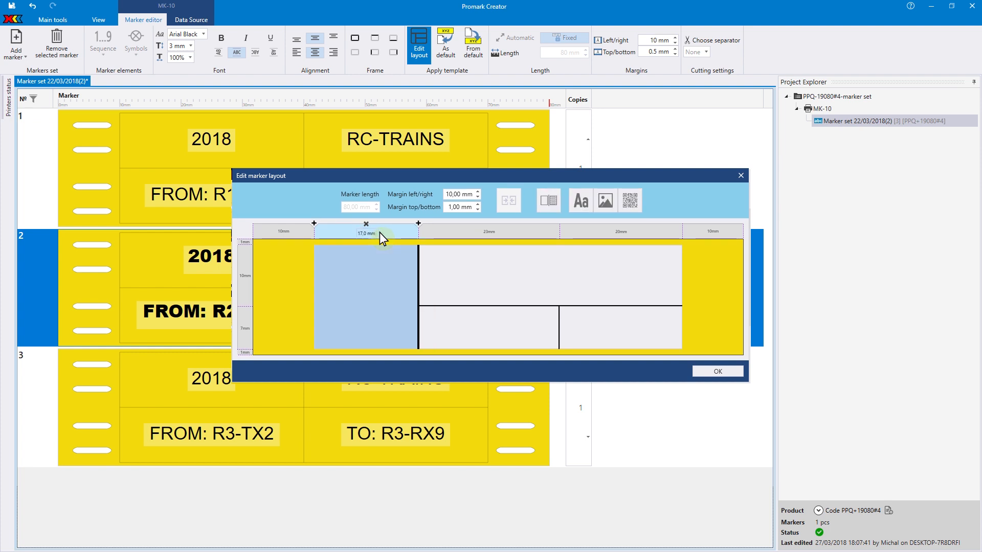
- Insert a QrCode barcode with the default settings into the merged cell of the first column
{"action": "left_click", "coordinate": [388, 265]}
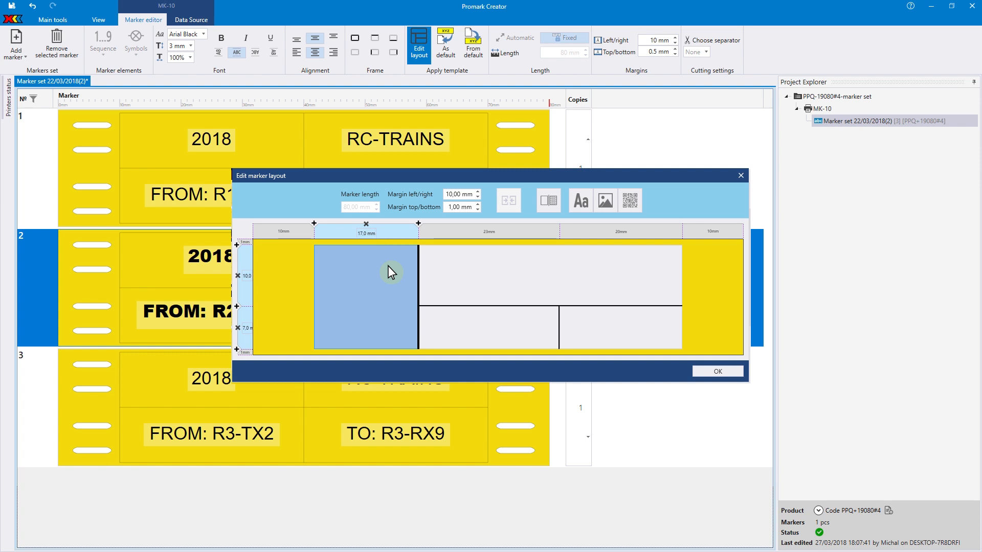
{"action": "left_click", "coordinate": [627, 207]}
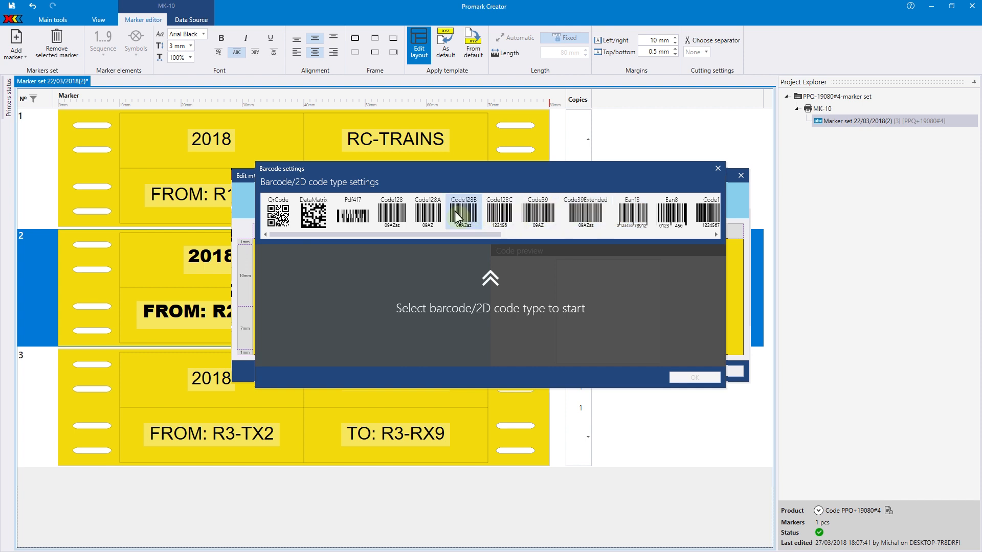
{"action": "left_click", "coordinate": [287, 217]}
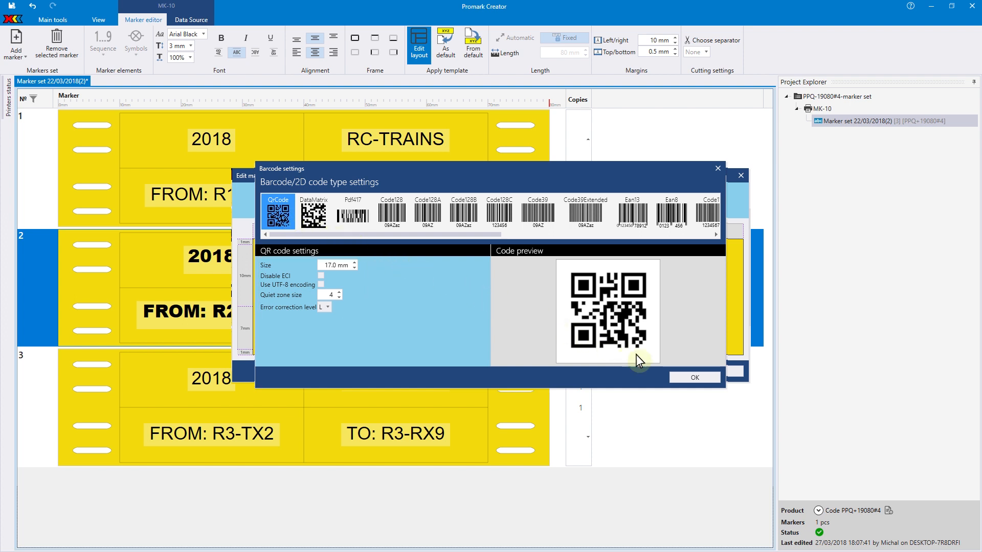
{"action": "left_click", "coordinate": [697, 378]}
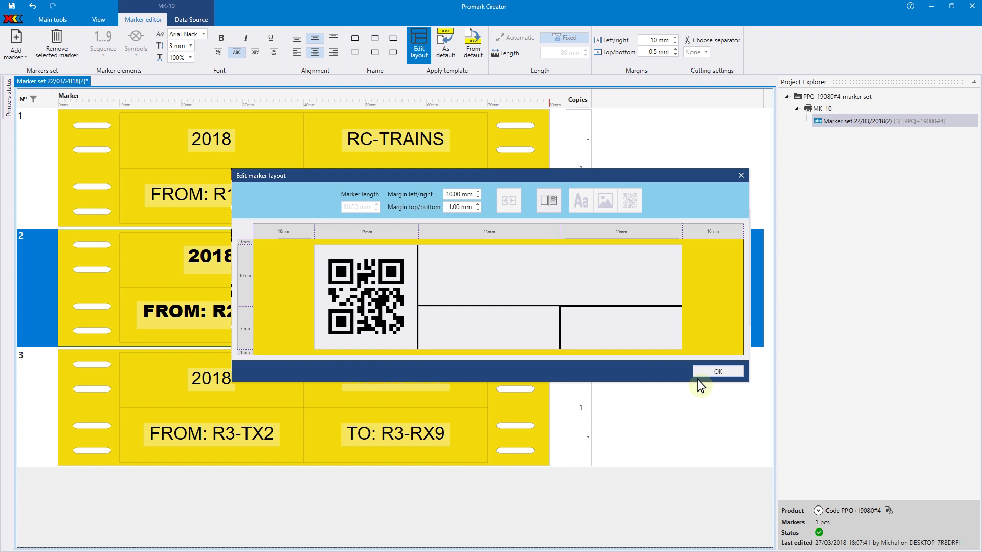
- Insert the partex_logo image into the merged upper cell with the black sampling level lowered to near minimum, and accept the layout
{"action": "left_click", "coordinate": [609, 281]}
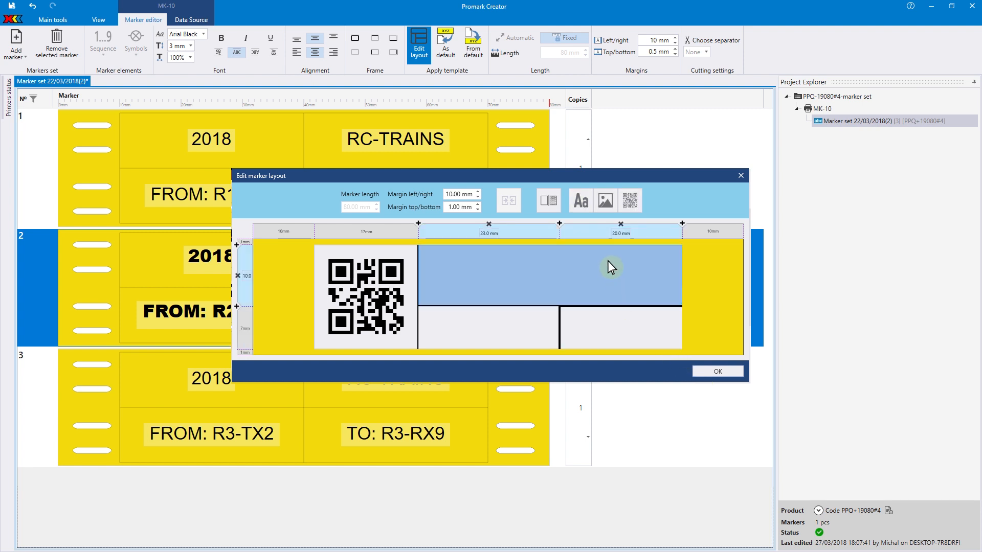
{"action": "left_click", "coordinate": [605, 201]}
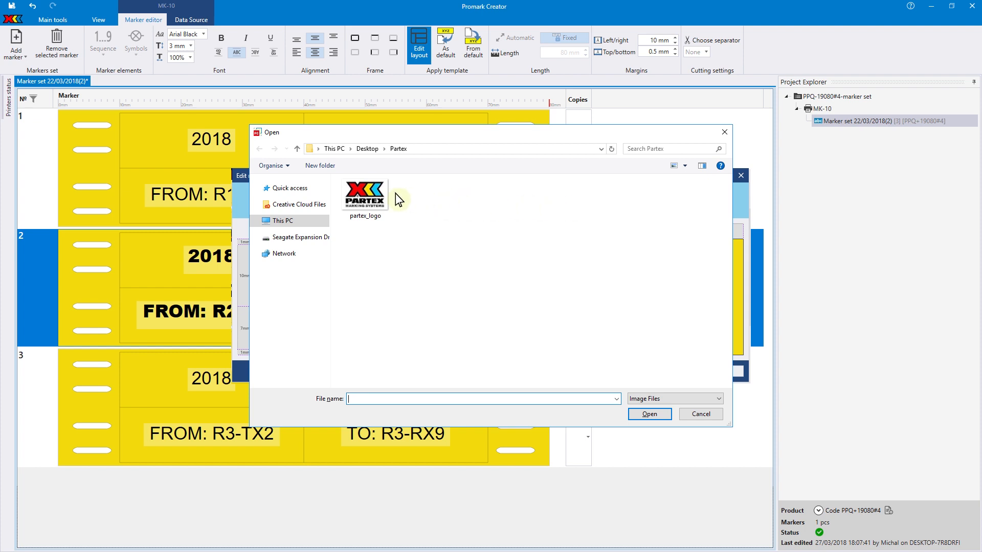
{"action": "left_click", "coordinate": [371, 196]}
{"action": "left_click", "coordinate": [639, 416]}
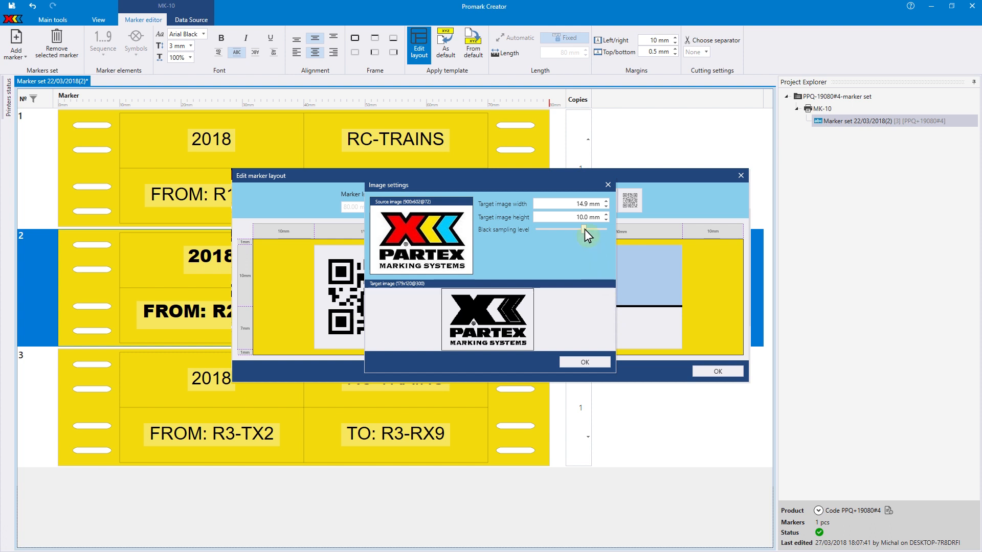
{"action": "left_click_drag", "start_coordinate": [584, 229], "coordinate": [538, 229]}
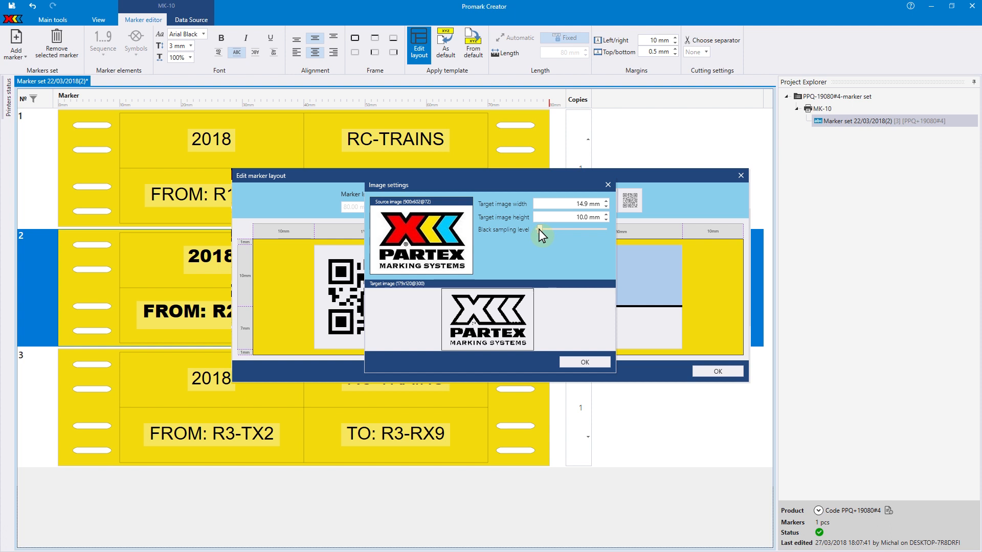
{"action": "left_click", "coordinate": [581, 361]}
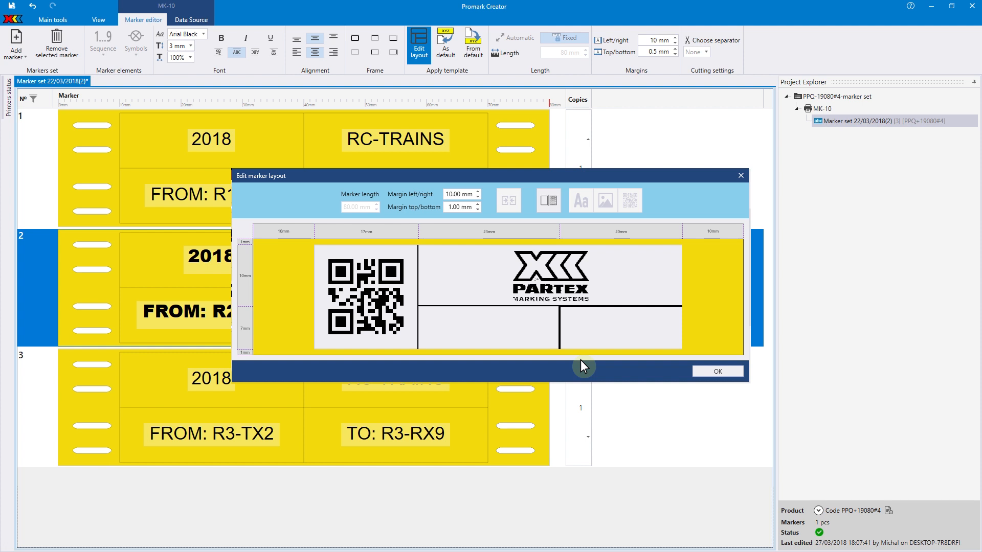
{"action": "left_click", "coordinate": [712, 372]}
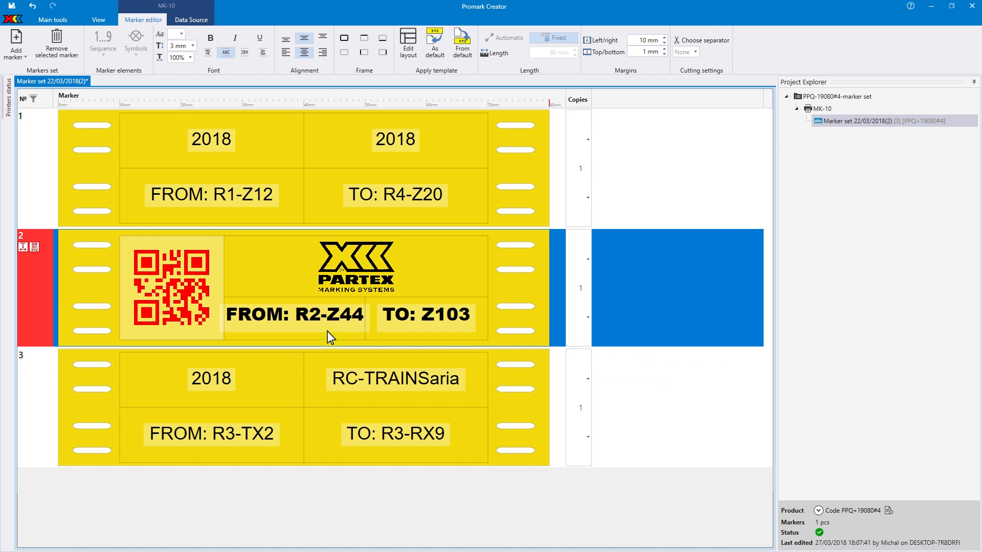
{"action": "double_click", "coordinate": [175, 315]}
{"action": "type", "text": "http://partex.pl"}
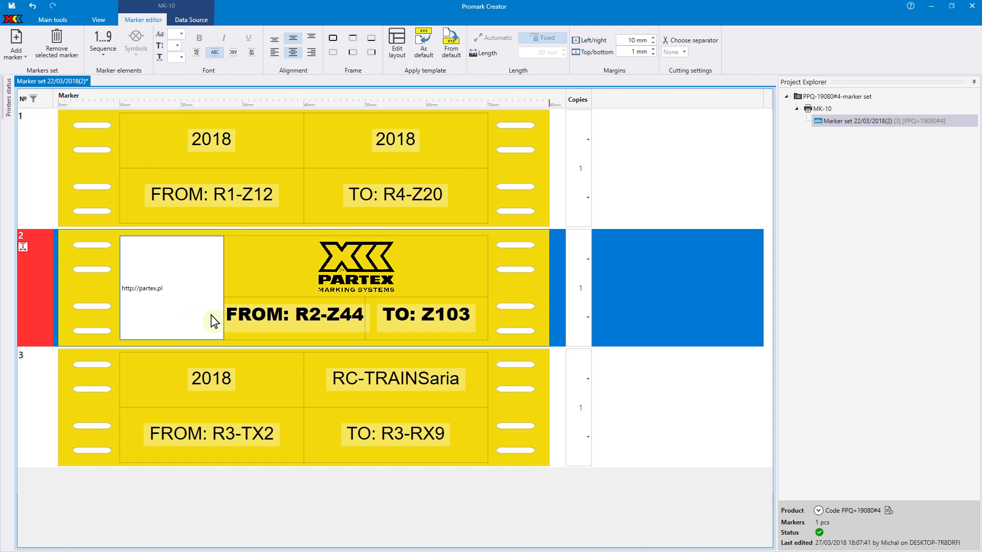
- Set the text height of the second marker's FROM and TO texts to 2 mm
{"action": "left_click", "coordinate": [249, 304]}
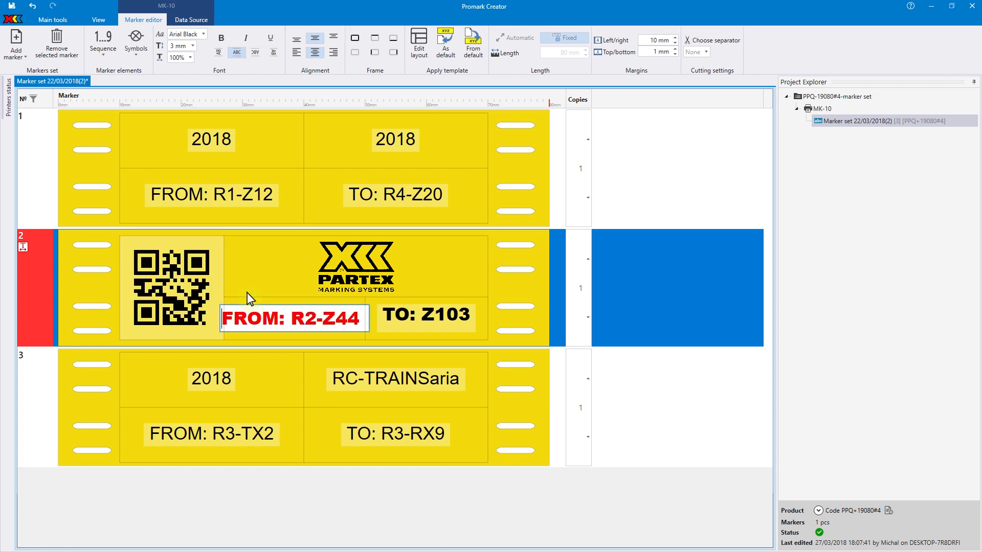
{"action": "left_click", "coordinate": [195, 45]}
{"action": "left_click", "coordinate": [182, 71]}
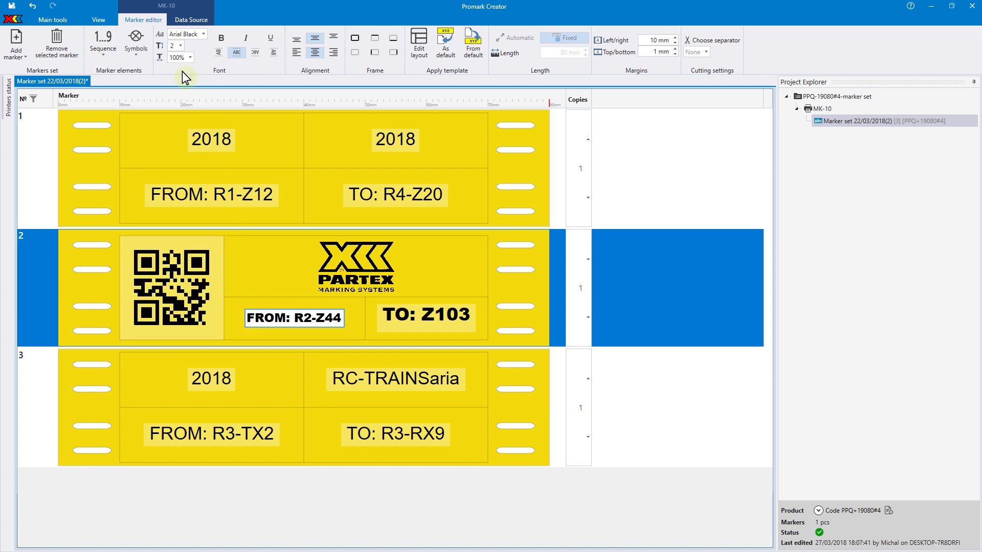
{"action": "left_click", "coordinate": [387, 323]}
{"action": "left_click", "coordinate": [193, 45]}
{"action": "left_click", "coordinate": [188, 63]}
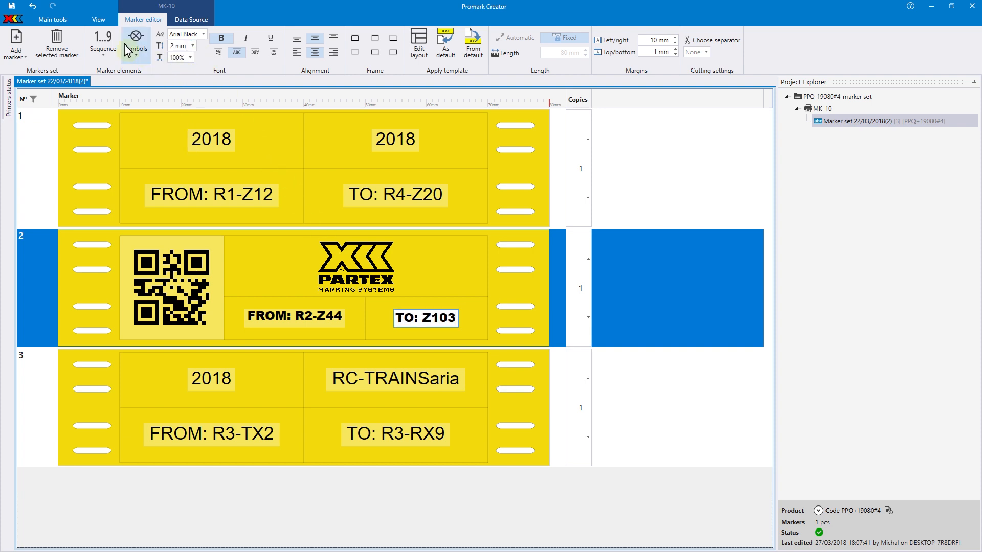
- Undo the last change and redo it
{"action": "left_click", "coordinate": [32, 6]}
{"action": "left_click", "coordinate": [53, 6]}
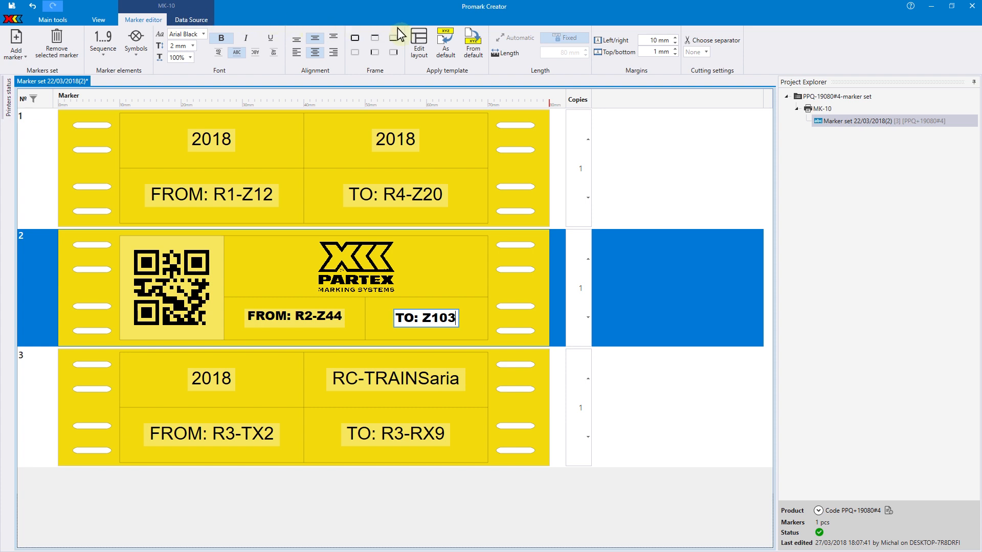
{"action": "left_click", "coordinate": [444, 39]}
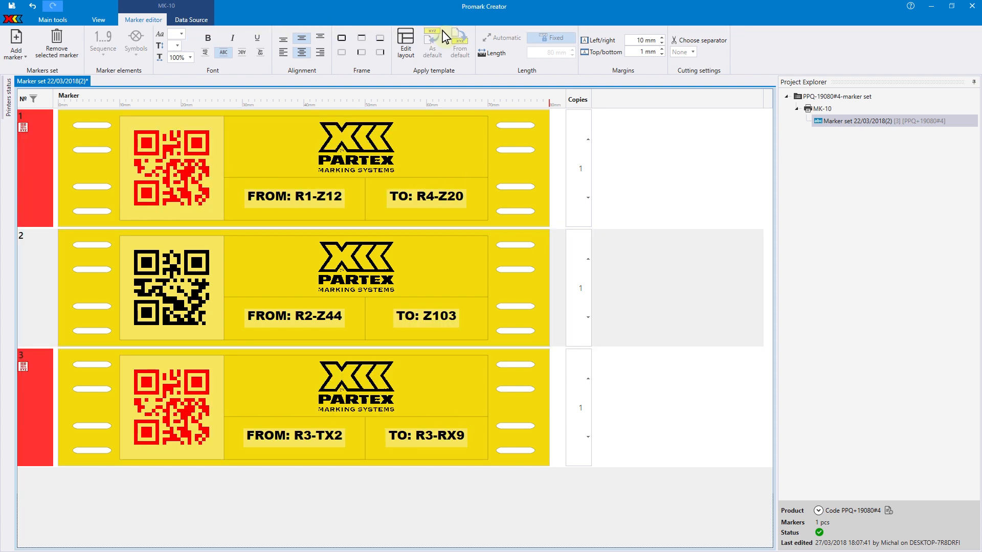
{"action": "left_click", "coordinate": [201, 165]}
{"action": "left_click", "coordinate": [195, 403]}
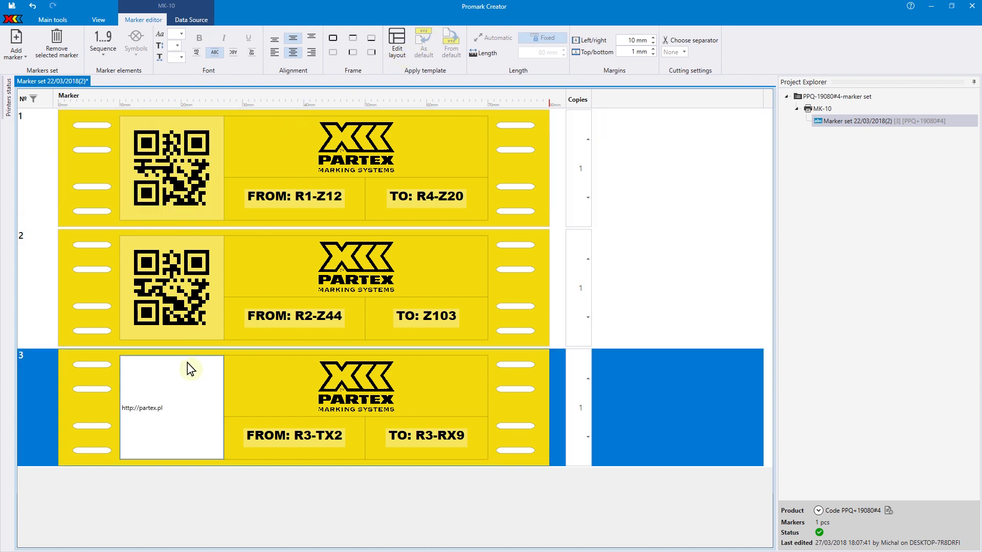
{"action": "left_click", "coordinate": [173, 292]}
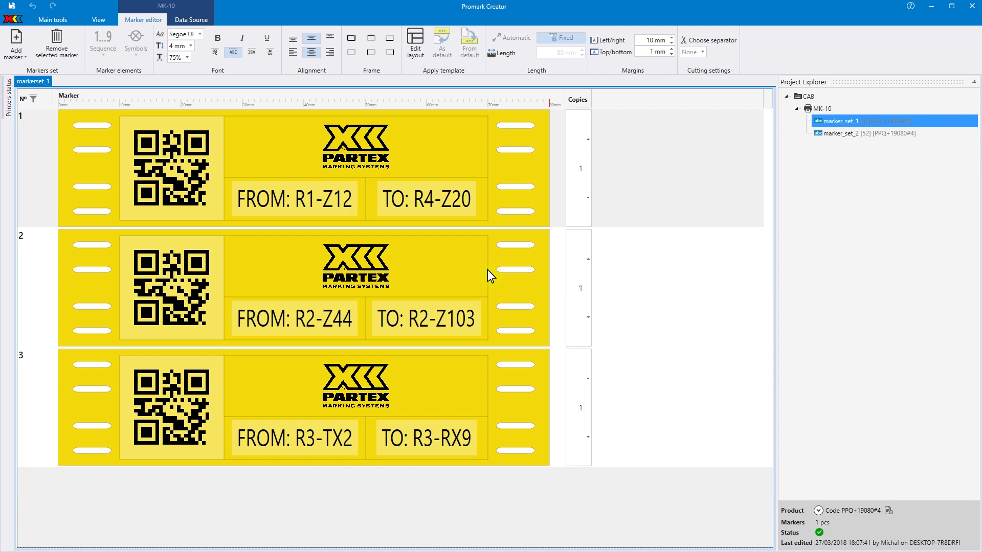
- In markerset_1, place the cursor after "R1" in the first marker's FROM text and open the advanced sequence designer
{"action": "left_click", "coordinate": [313, 201]}
{"action": "left_click", "coordinate": [313, 203]}
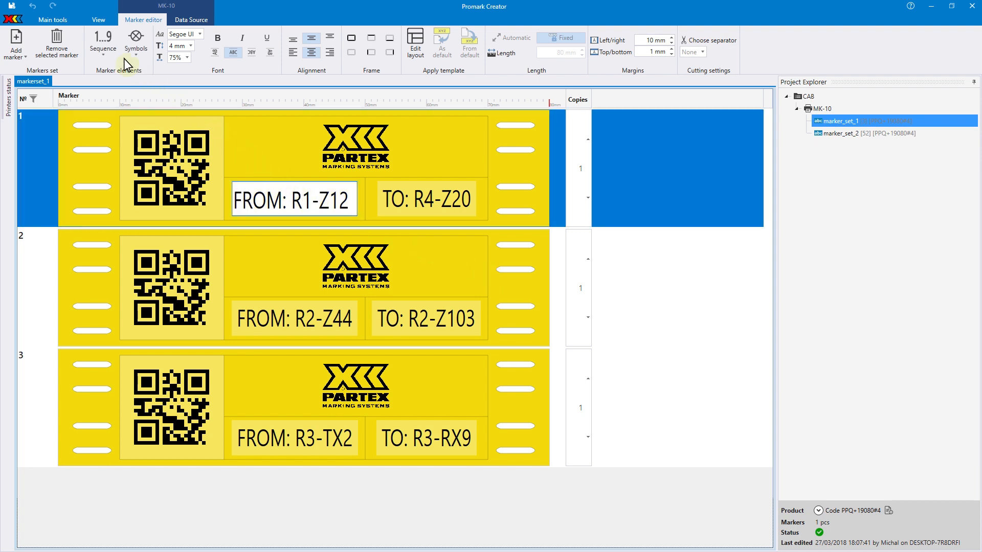
{"action": "left_click", "coordinate": [105, 47]}
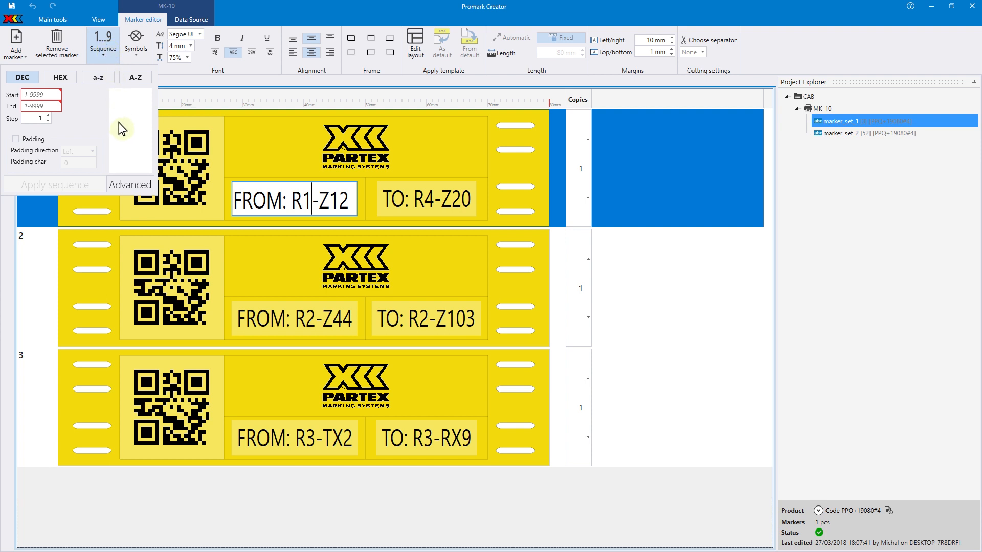
{"action": "left_click", "coordinate": [129, 186]}
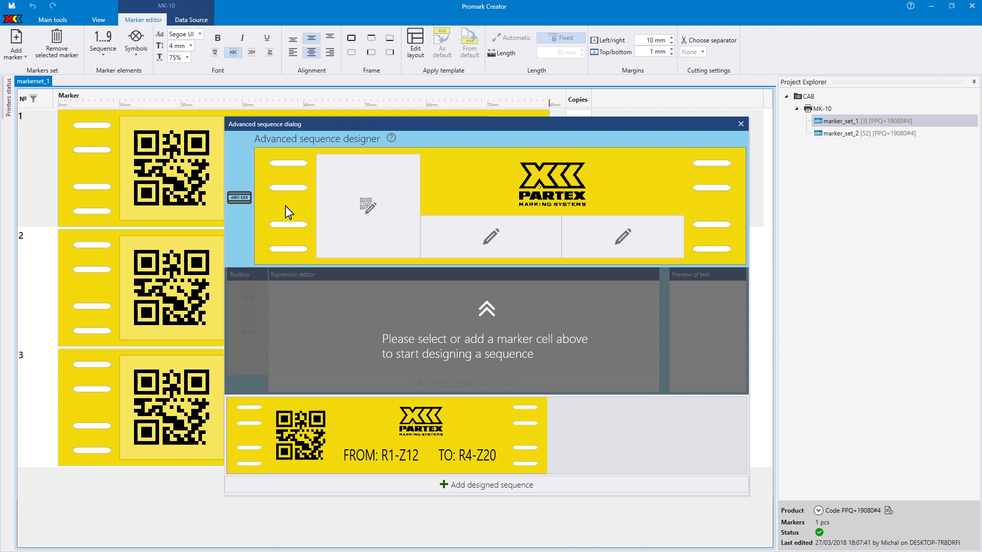
- Open the FROM cell's expression and shorten its first text element to "FROM: R"
{"action": "left_click", "coordinate": [491, 240]}
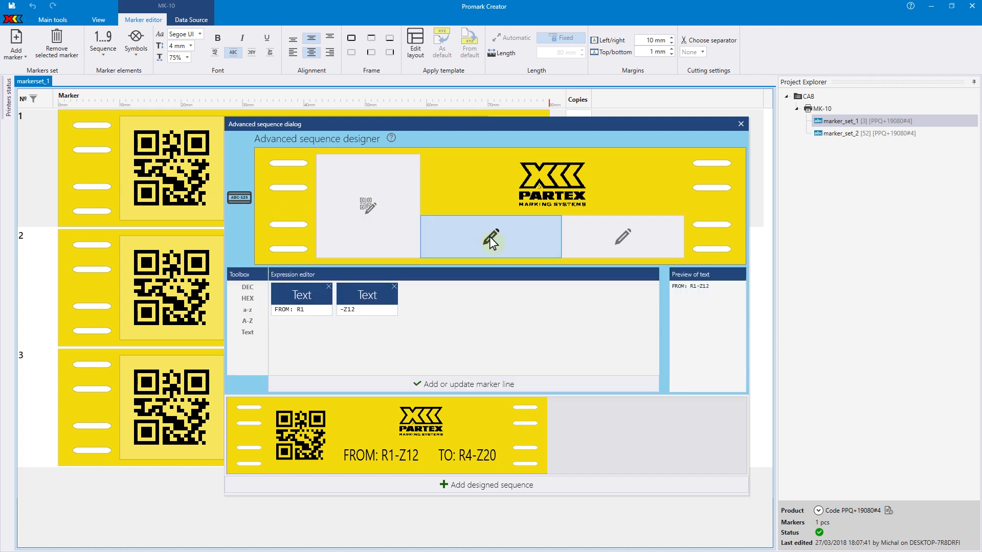
{"action": "left_click", "coordinate": [308, 311]}
{"action": "key", "text": "BackSpace"}
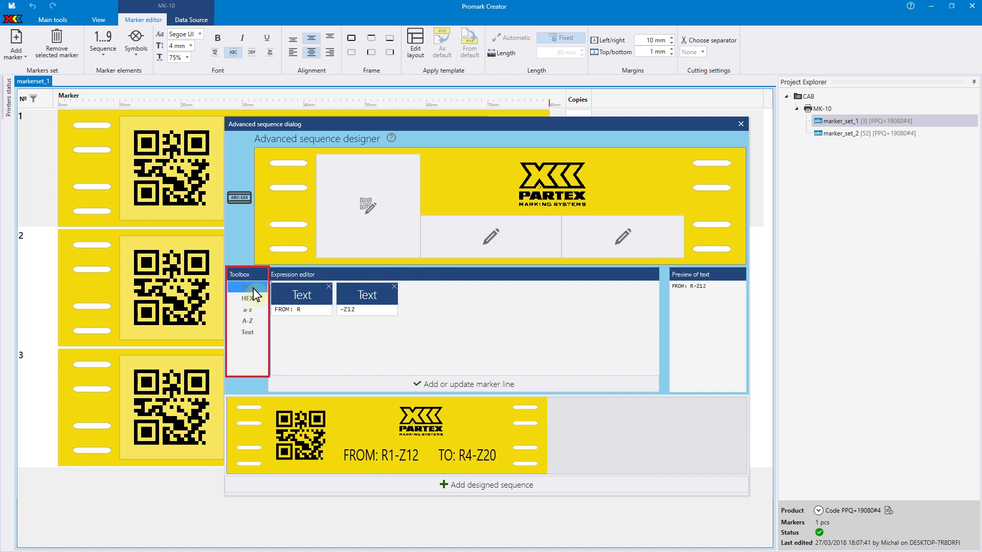
- Insert a DEC sequence from 1 to 20 with left zero padding between the two FROM text elements, and update the marker line
{"action": "left_click_drag", "start_coordinate": [256, 289], "coordinate": [334, 299]}
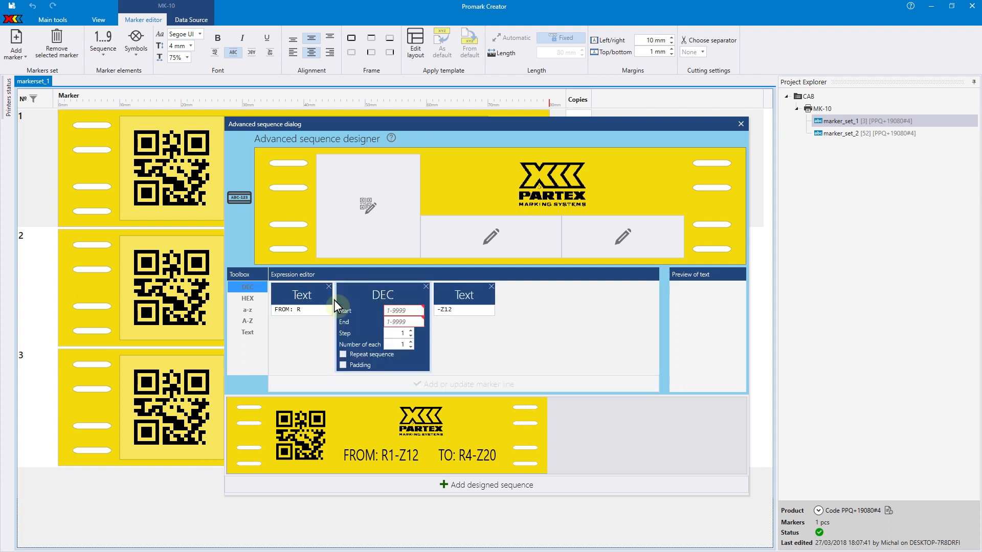
{"action": "left_click", "coordinate": [397, 311]}
{"action": "type", "text": "1"}
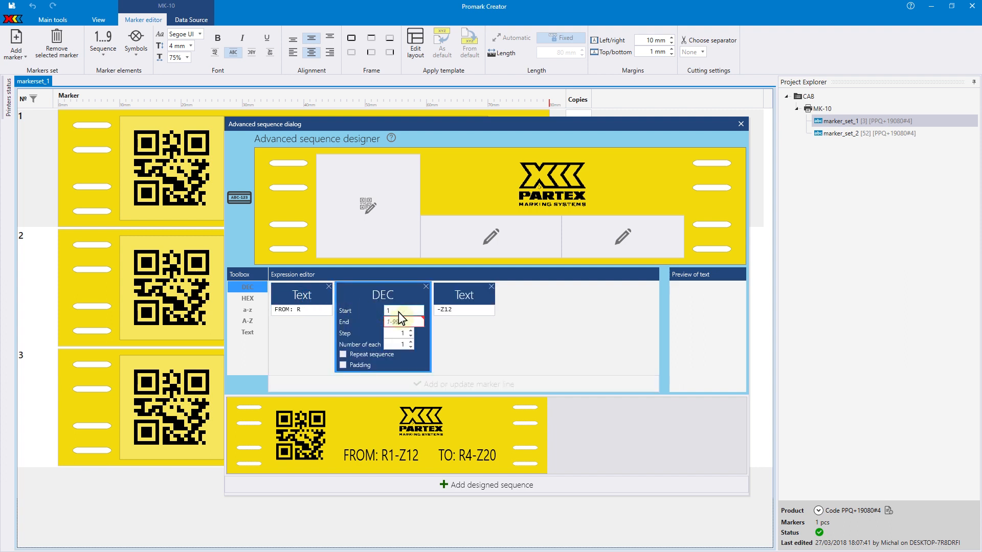
{"action": "left_click", "coordinate": [401, 322]}
{"action": "type", "text": "20"}
{"action": "left_click", "coordinate": [365, 366]}
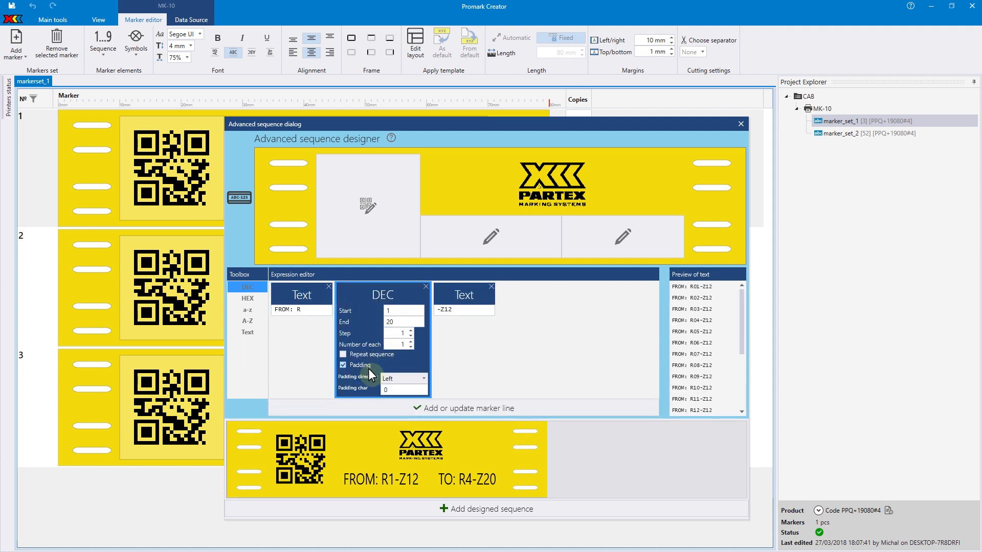
{"action": "left_click", "coordinate": [416, 409]}
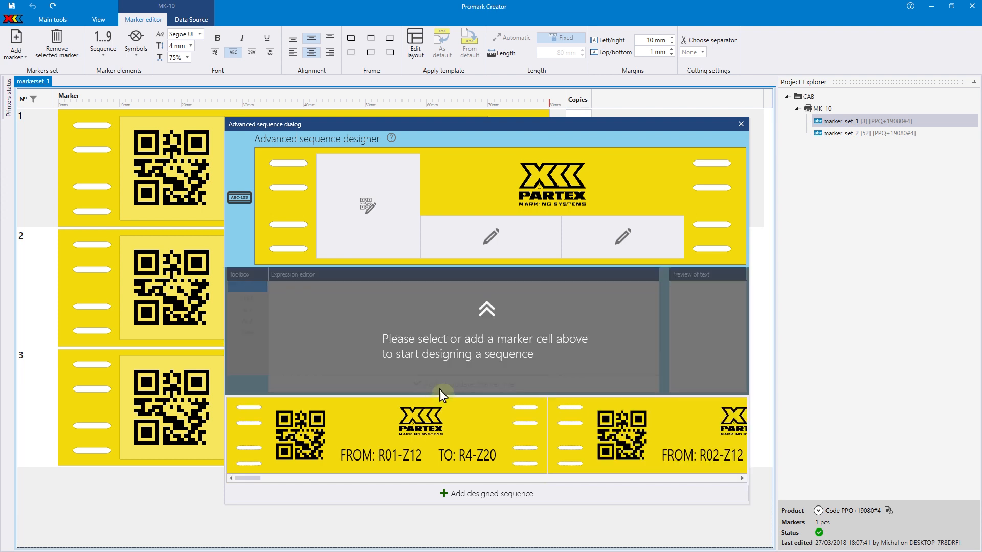
- Open the TO cell's expression and shorten its text element to "TO: R"
{"action": "left_click", "coordinate": [620, 238]}
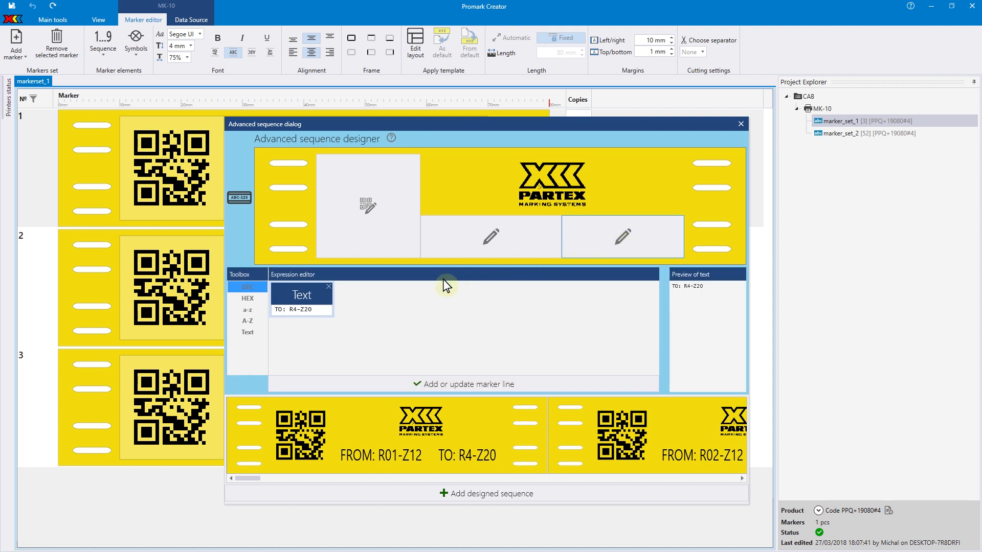
{"action": "left_click", "coordinate": [321, 309]}
{"action": "key", "text": "BackSpace"}
{"action": "key", "text": "BackSpace"}
{"action": "key", "text": "BackSpace"}
{"action": "key", "text": "BackSpace"}
{"action": "key", "text": "BackSpace"}
- Add a repeating DEC sequence from 1 to 2 after the "TO: R" text element
{"action": "left_click_drag", "start_coordinate": [259, 288], "coordinate": [339, 298]}
{"action": "left_click", "coordinate": [397, 311]}
{"action": "type", "text": "1"}
{"action": "left_click", "coordinate": [399, 323]}
{"action": "type", "text": "2"}
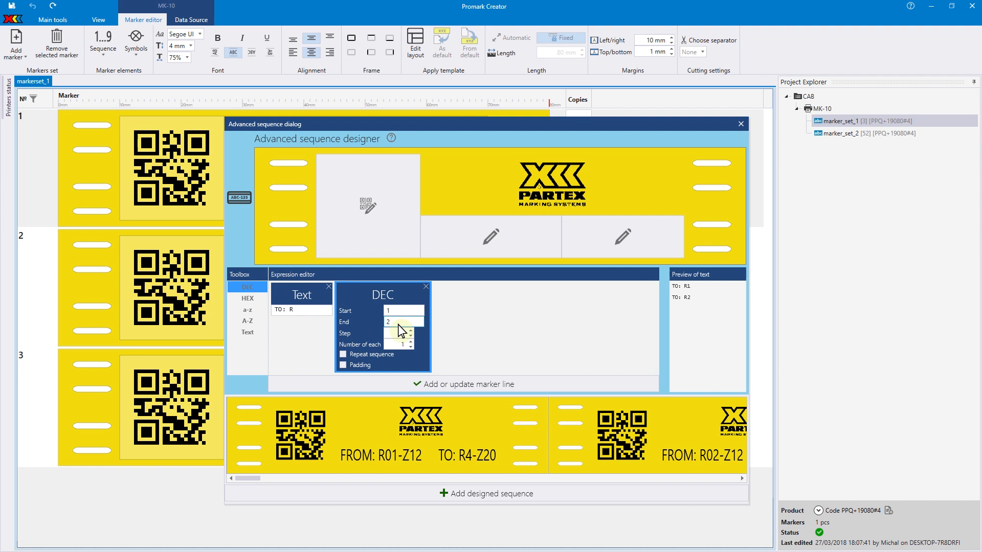
{"action": "left_click", "coordinate": [342, 354]}
- Append a text element "-Z20" after the TO cell's DEC sequence and update the marker line
{"action": "left_click_drag", "start_coordinate": [253, 334], "coordinate": [441, 319]}
{"action": "left_click", "coordinate": [453, 309]}
{"action": "type", "text": "-Z20"}
{"action": "left_click", "coordinate": [462, 385]}
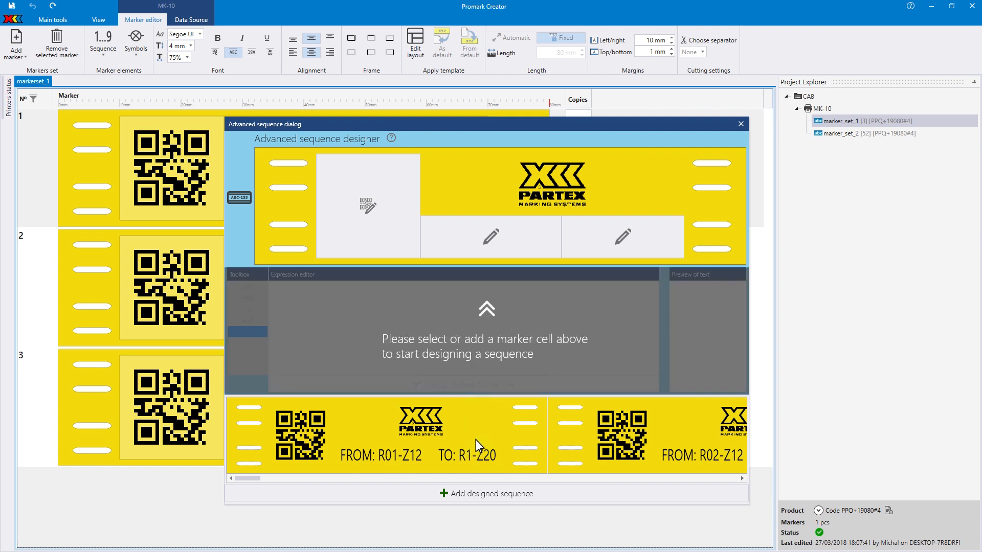